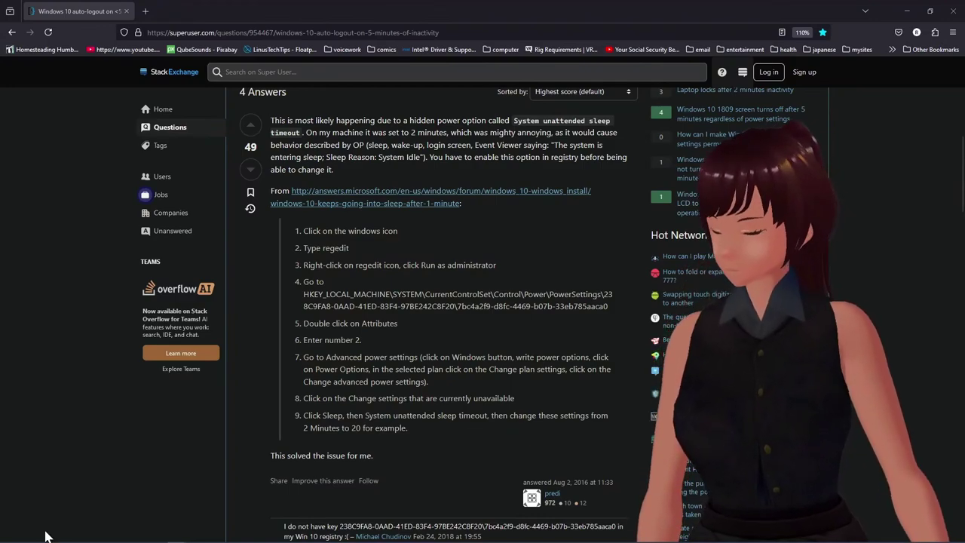
Step: Search the Start menu for 'regedit' and run Registry Editor as administrator
click(9, 536)
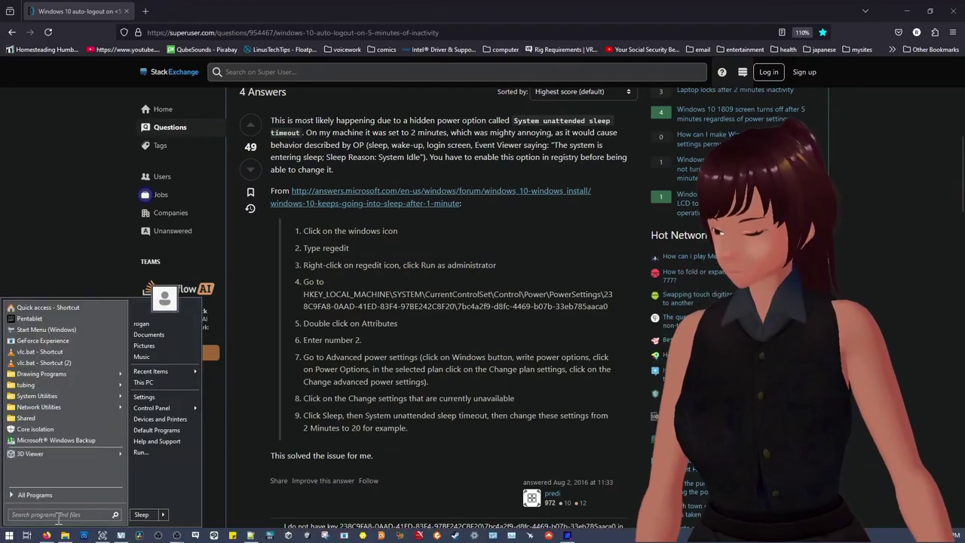
text(REGEE)
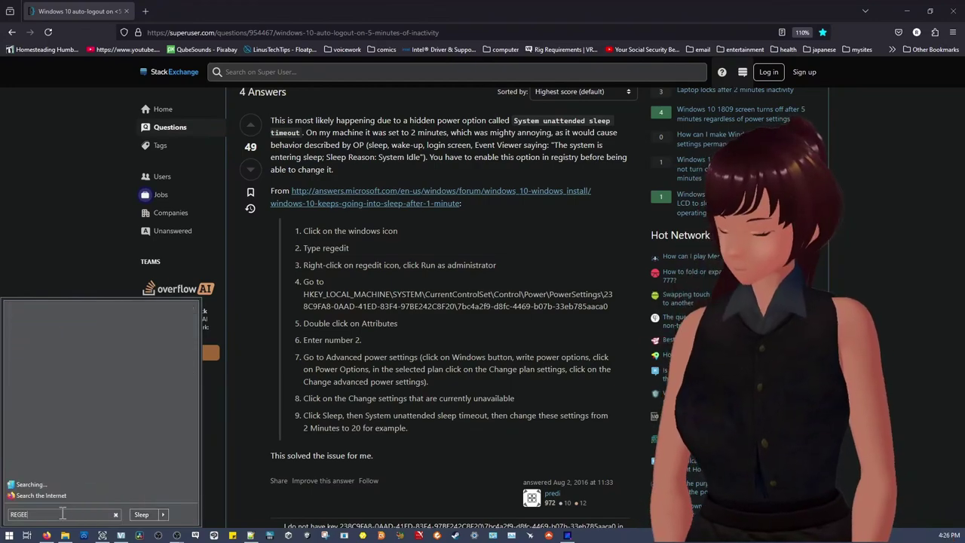
key(BackSpace)
text(D)
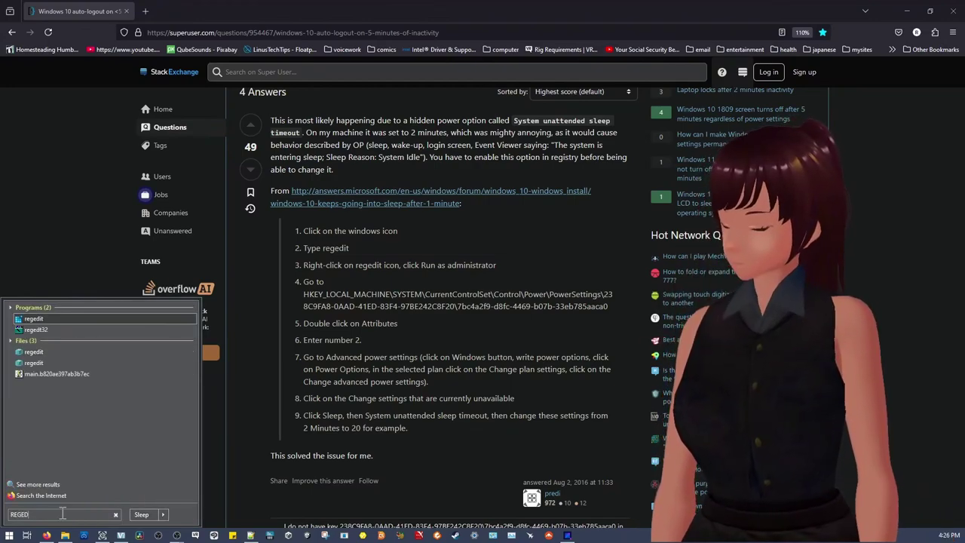
text(IT)
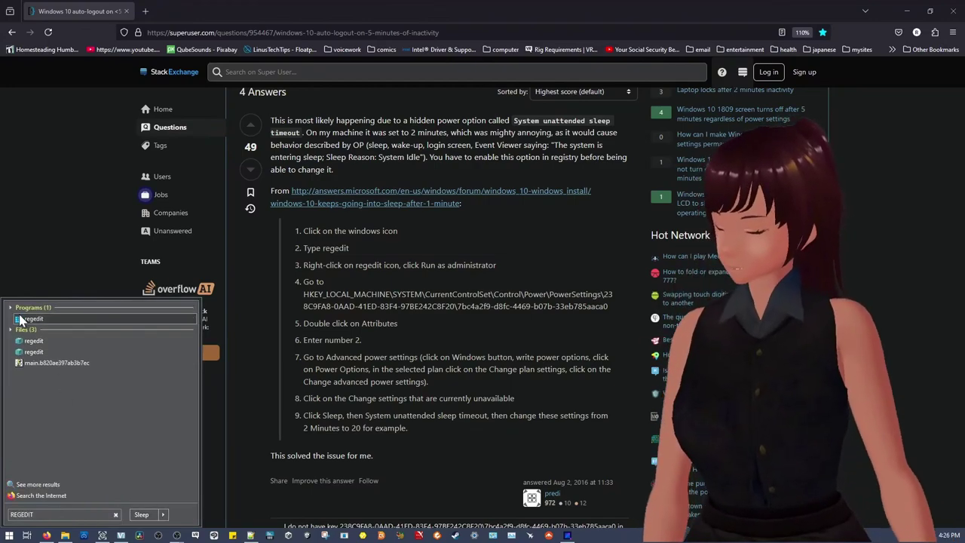
right_click(39, 320)
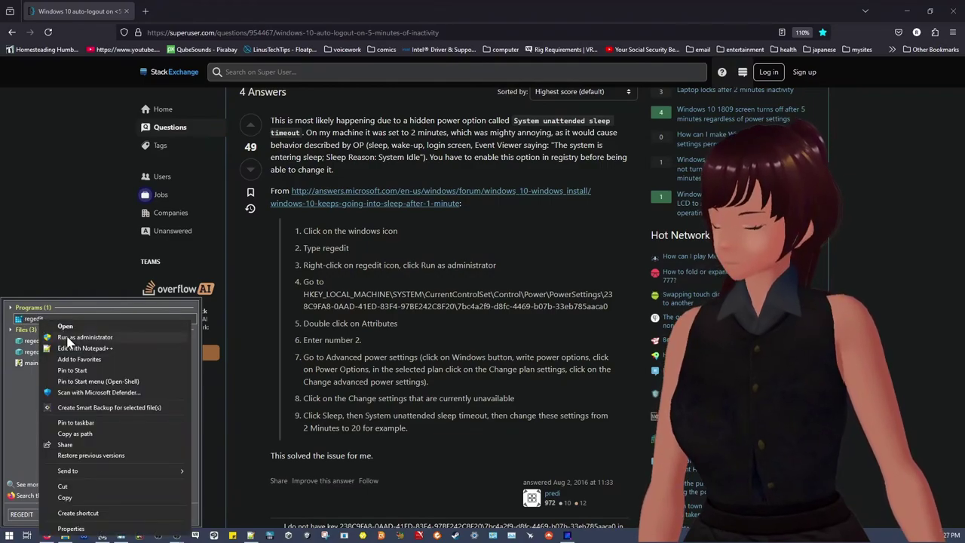
click(67, 337)
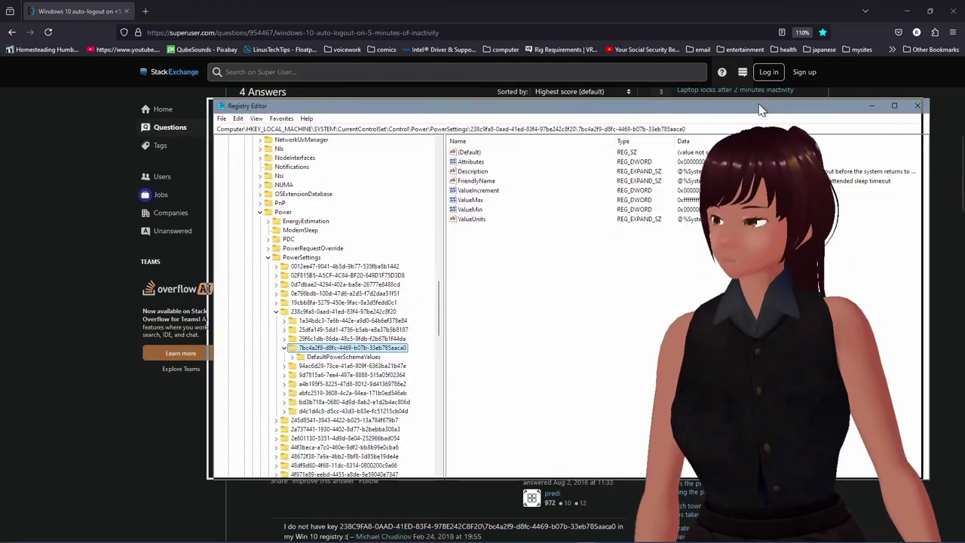
Step: Move Registry Editor left and paste-navigate to the 7bc4a2f9-d8fc-4469-b07b-33eb785aaca0 PowerSettings key
drag(746, 111, 628, 108)
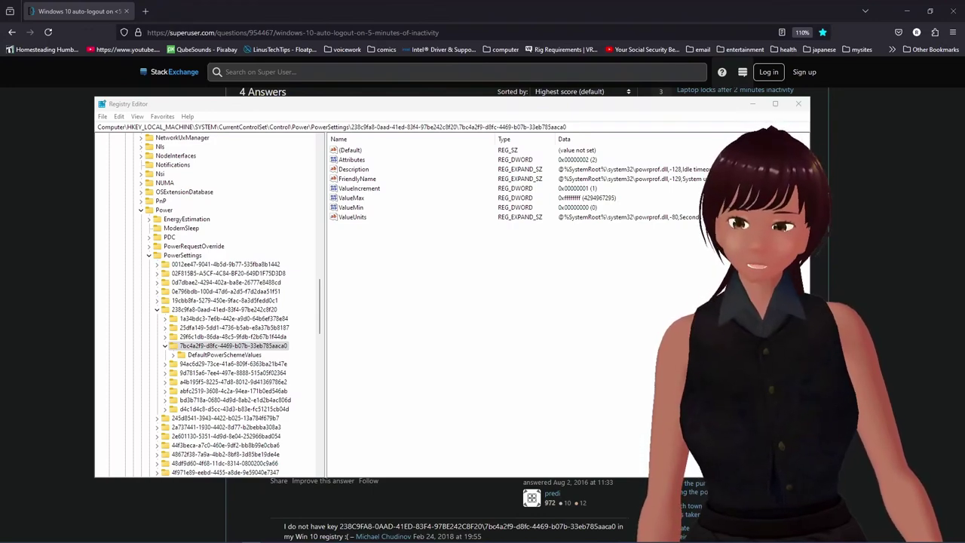
click(319, 127)
click(319, 127)
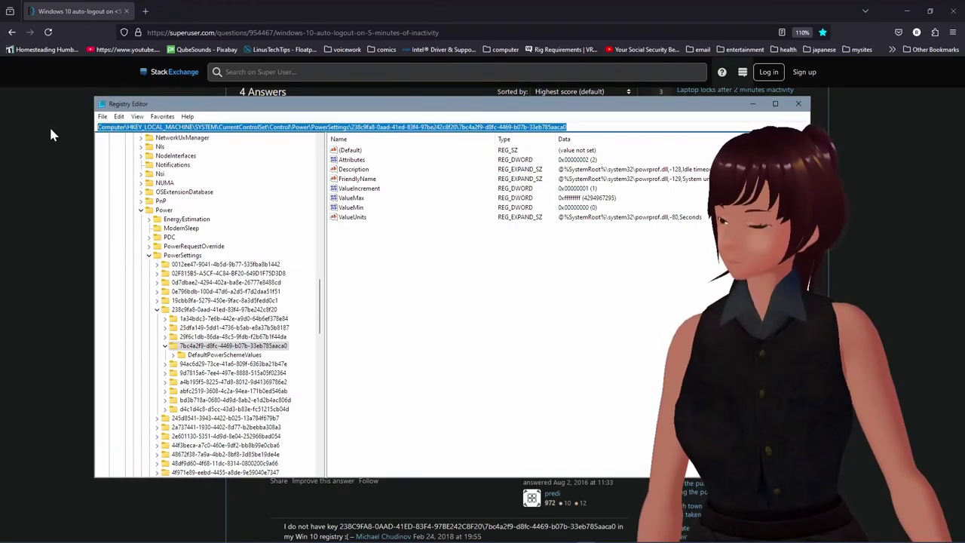
click(130, 127)
drag(130, 126, 595, 128)
key(BackSpace)
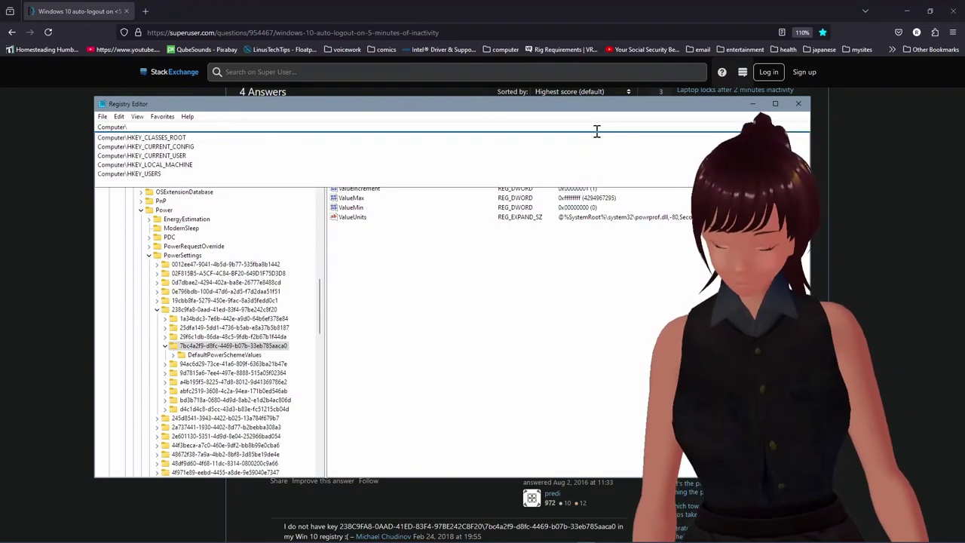
text(HKEY_LOCAL_MACHINE\SYSTEM\CurrentControlSet\Control\Power\PowerSettings\238C9FA8-0AAD-41ED-83F4-97BE242C8F20\7bc4a2f9-d8fc-4469-b07b-33eb785aaca0)
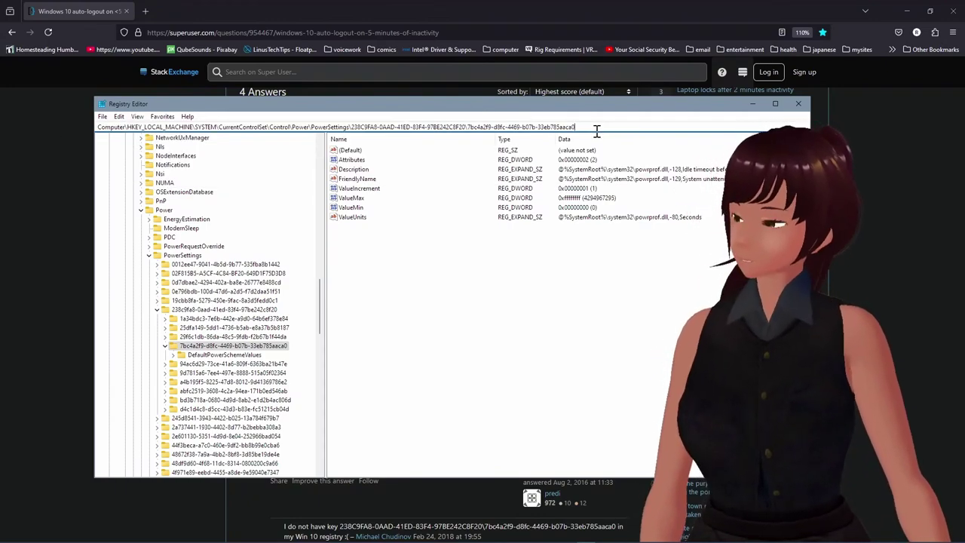
key(Return)
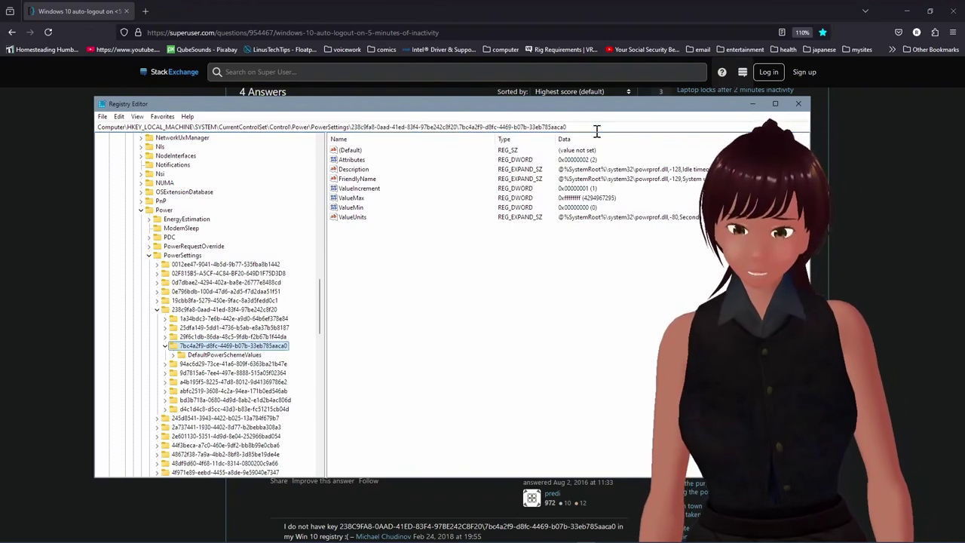
click(351, 161)
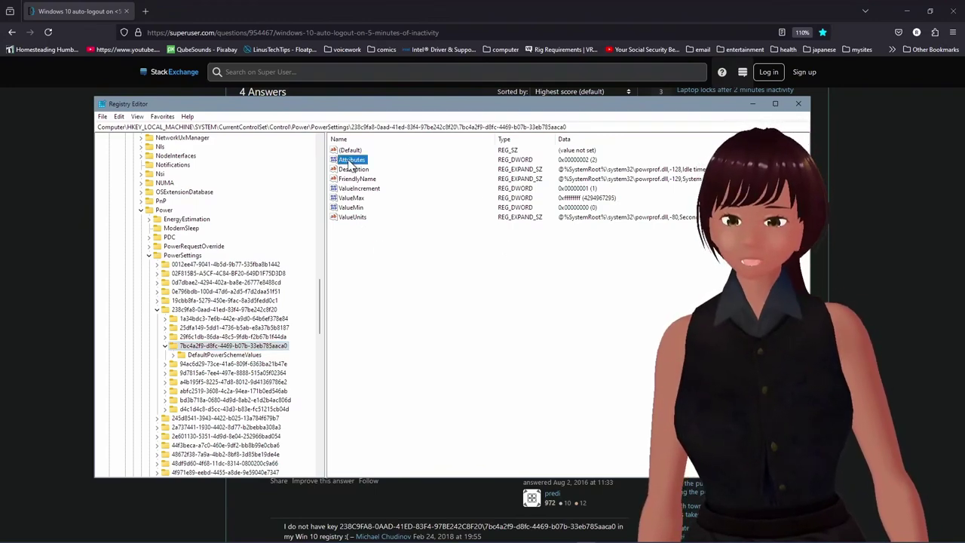
double_click(341, 161)
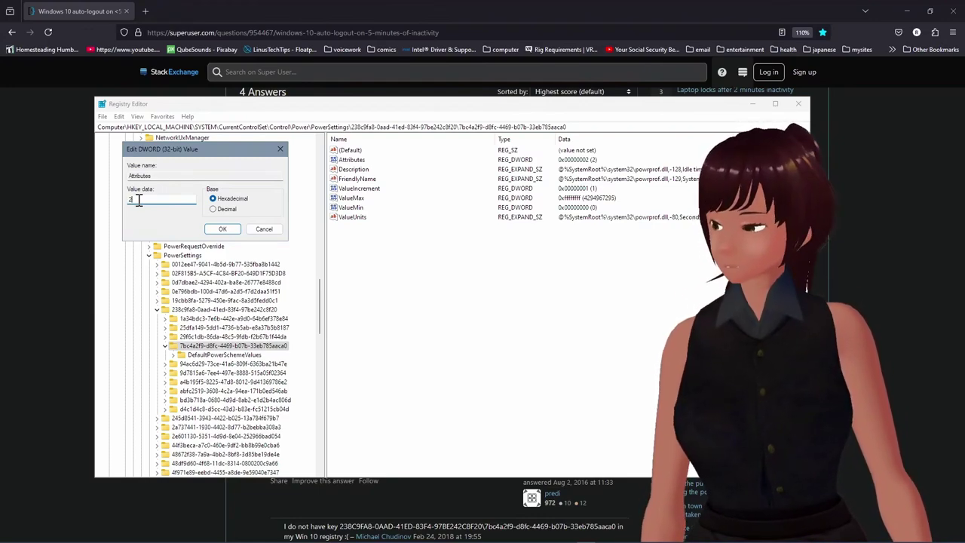
text(1)
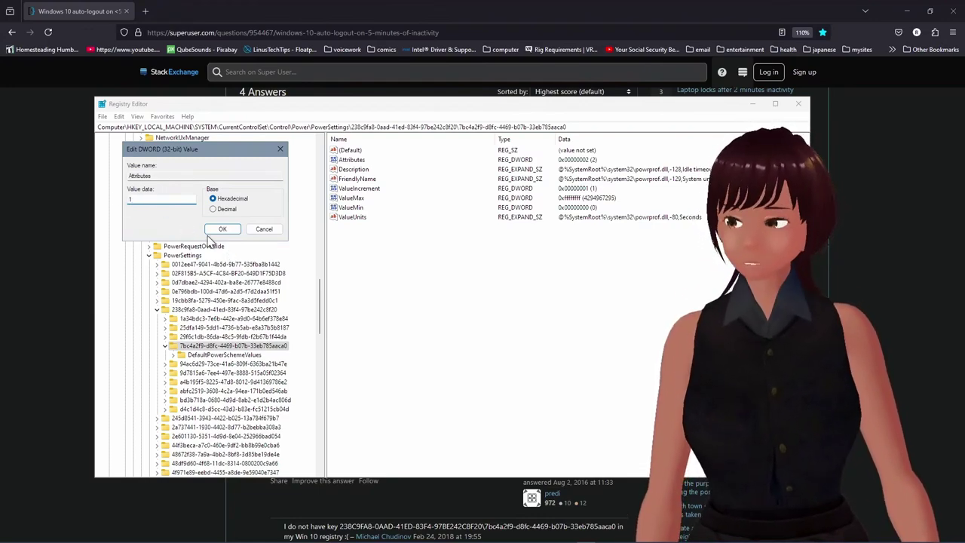
double_click(130, 199)
text(2)
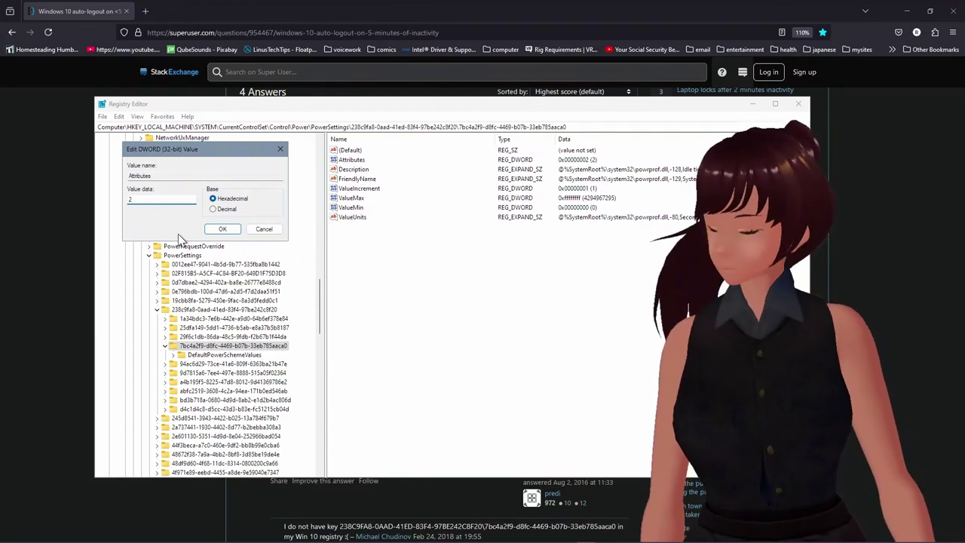
click(220, 228)
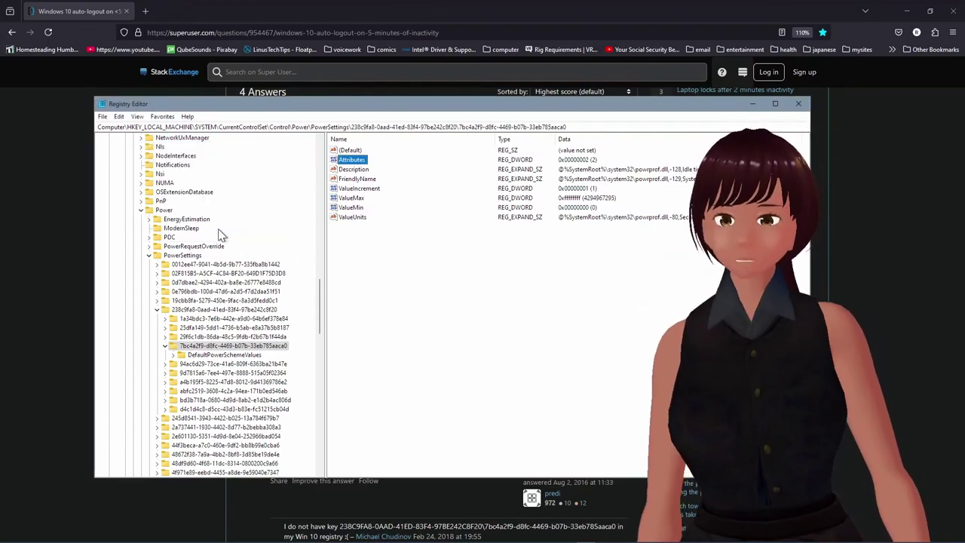
Step: Minimize Registry Editor, reread the answer's step 7, and bring up All Control Panel Items
click(753, 104)
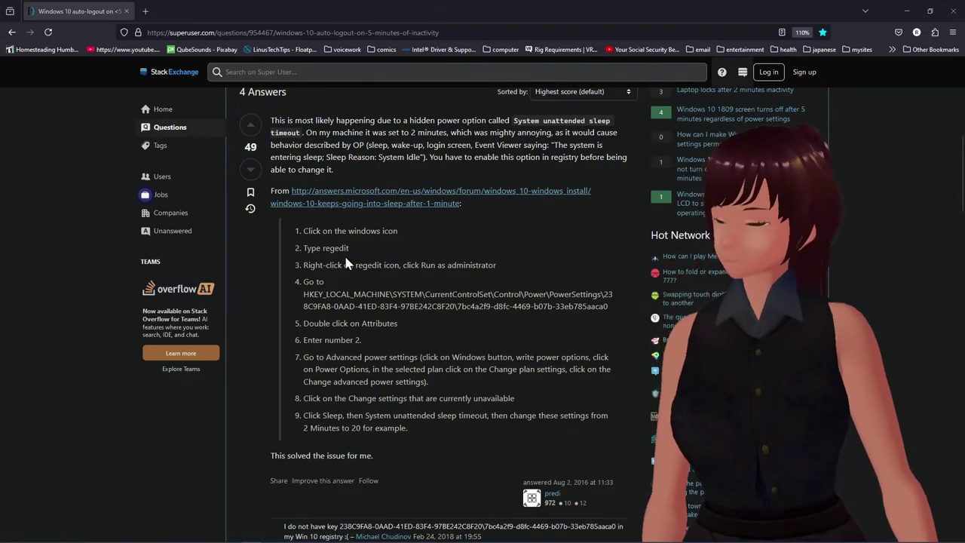
scroll(380, 375, down, 1)
scroll(379, 375, down, 1)
drag(339, 289, 375, 279)
triple_click(375, 279)
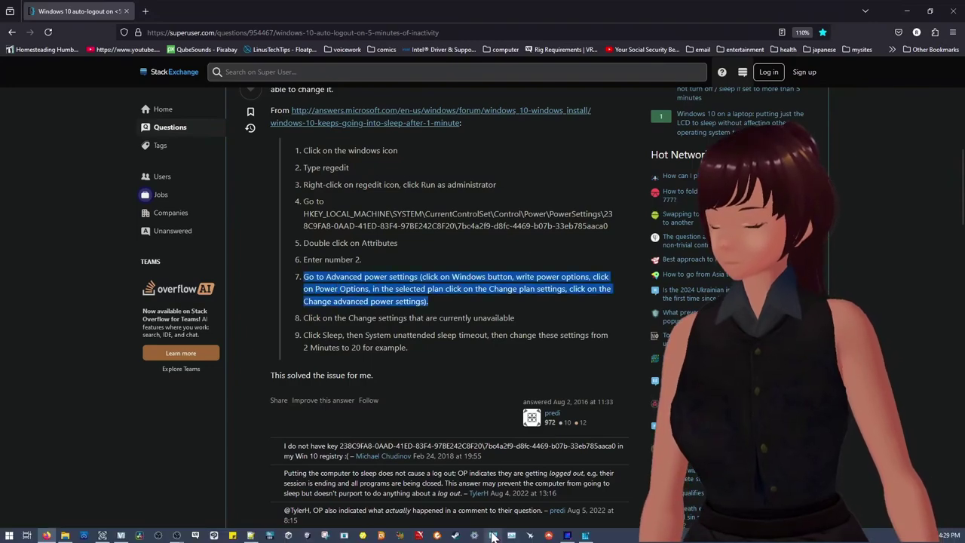
click(493, 535)
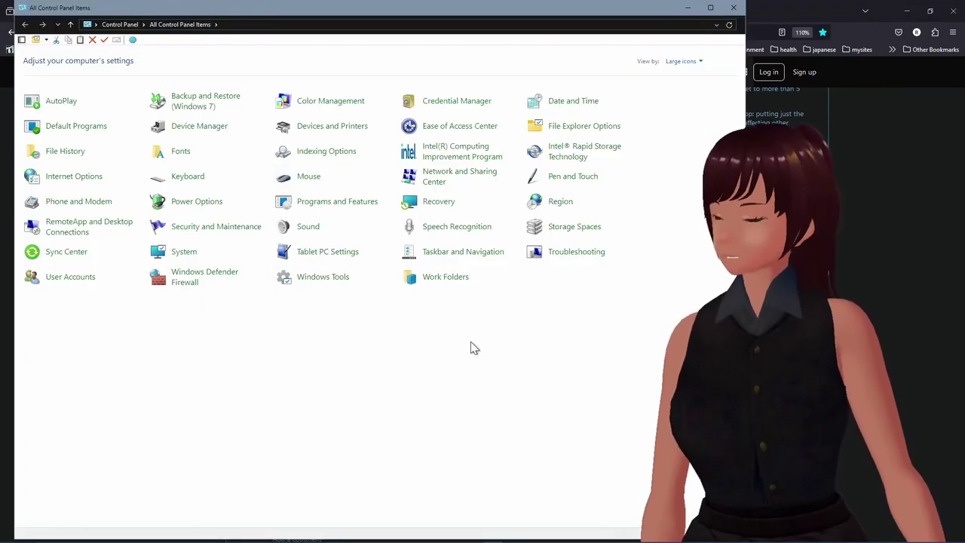
Step: Go through Power Options to the advanced settings of the Sleep when I want it plan
click(173, 205)
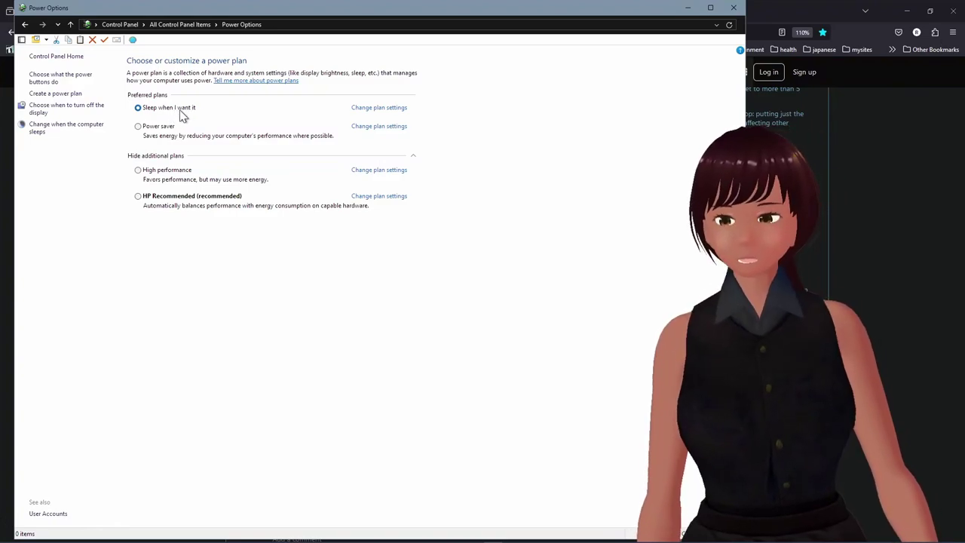
click(378, 110)
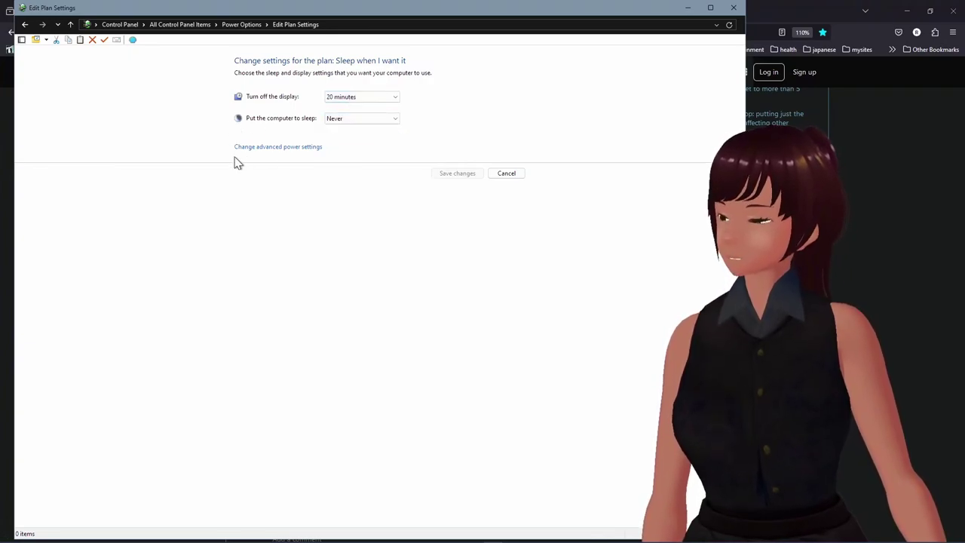
click(286, 147)
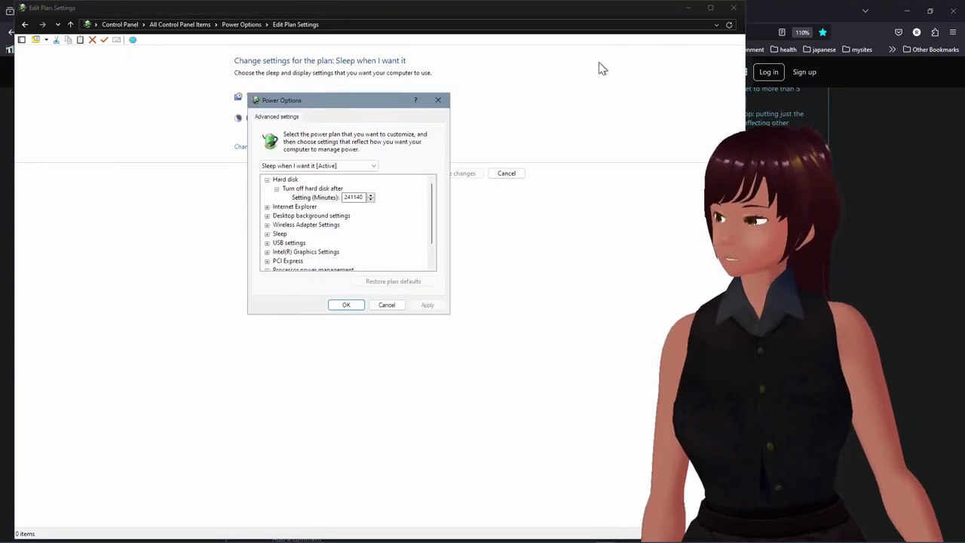
Step: Confirm Sleep > System unattended sleep timeout is 1440 minutes, then close advanced power settings
key(Escape)
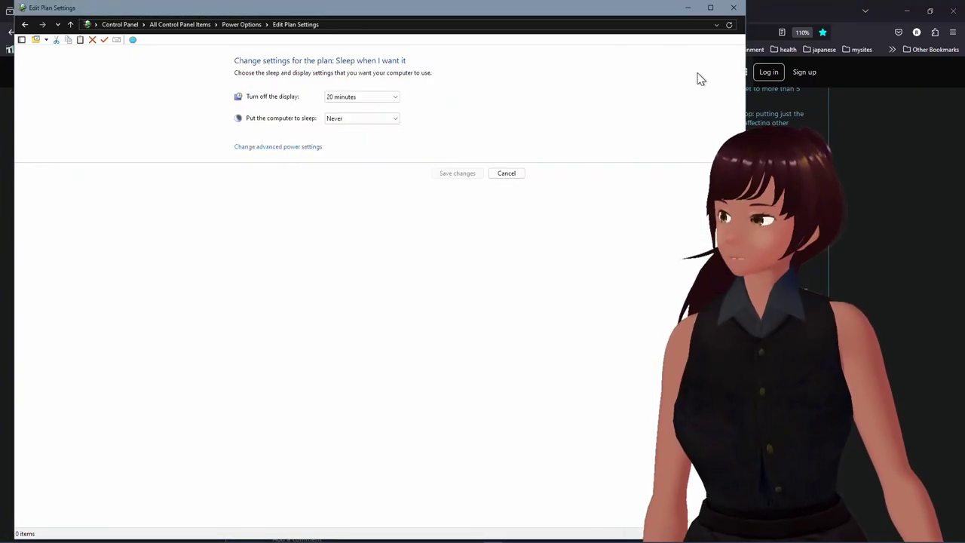
click(687, 9)
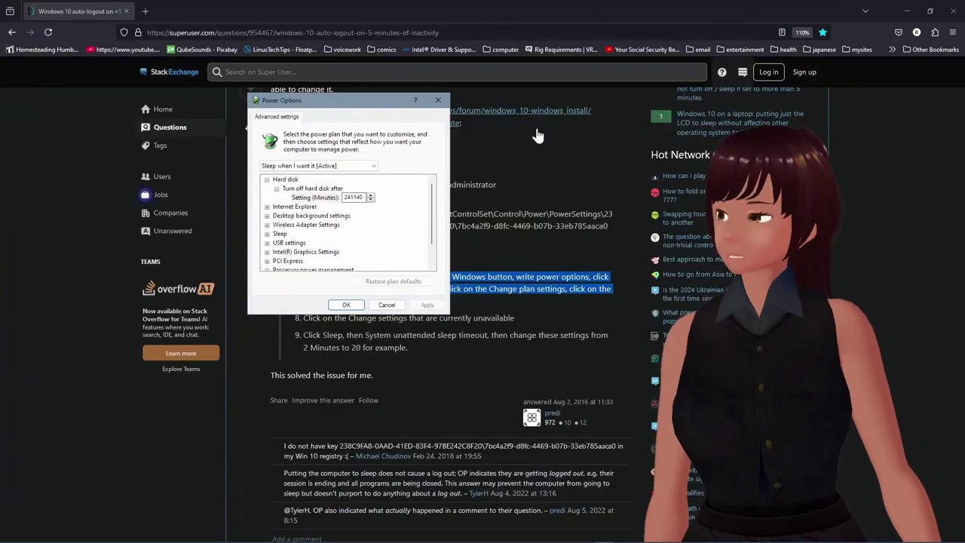
click(267, 234)
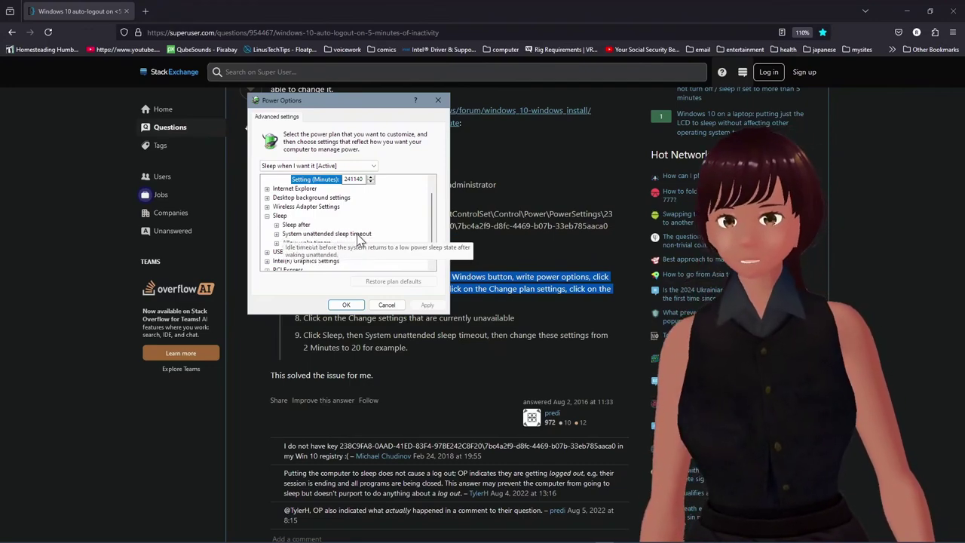
click(276, 234)
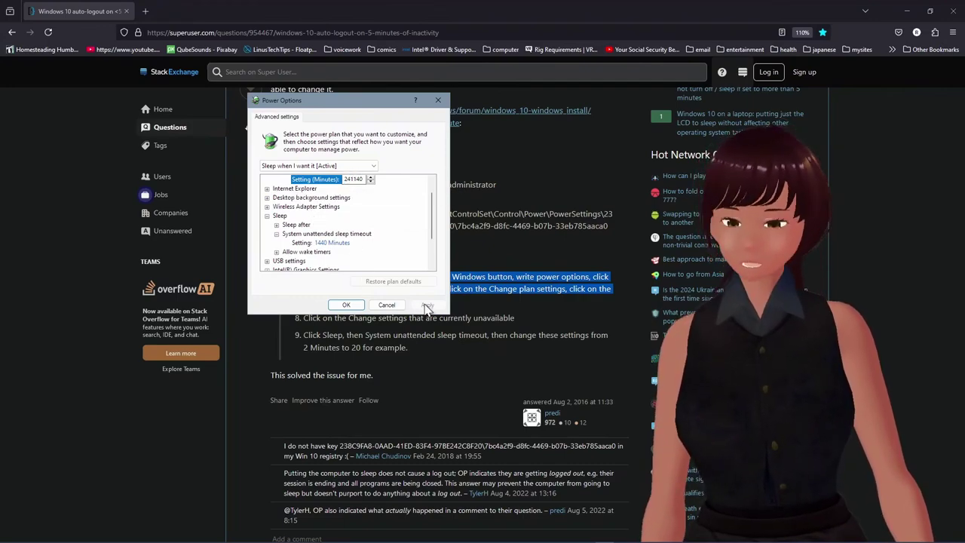
key(Escape)
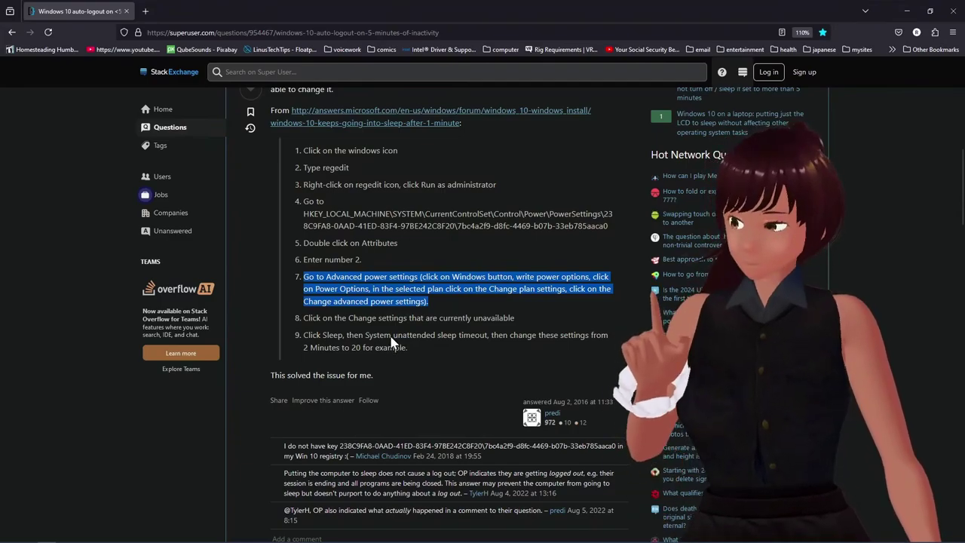
Step: Scroll to the screen saver answer and highlight its note on recent Windows 10 versions
scroll(454, 342, down, 3)
scroll(454, 352, down, 6)
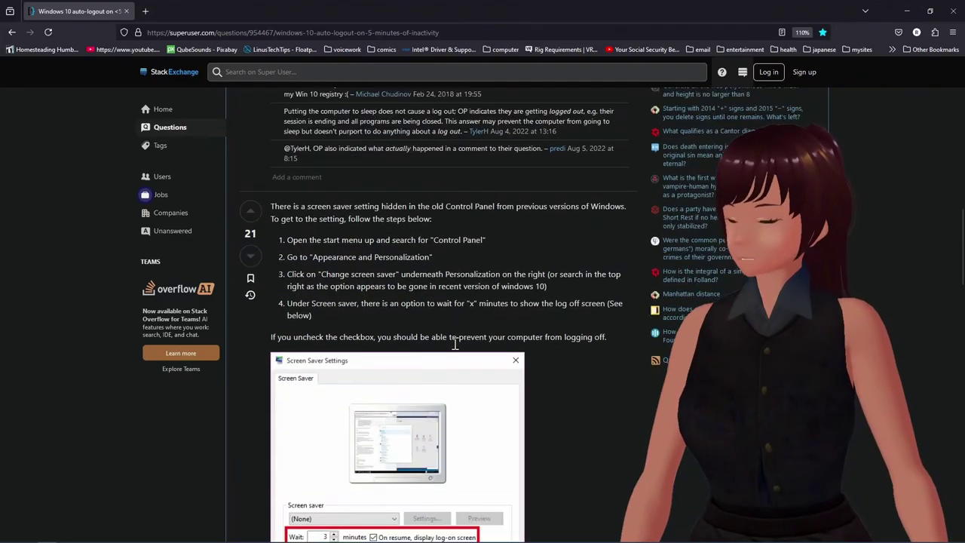
scroll(454, 351, down, 2)
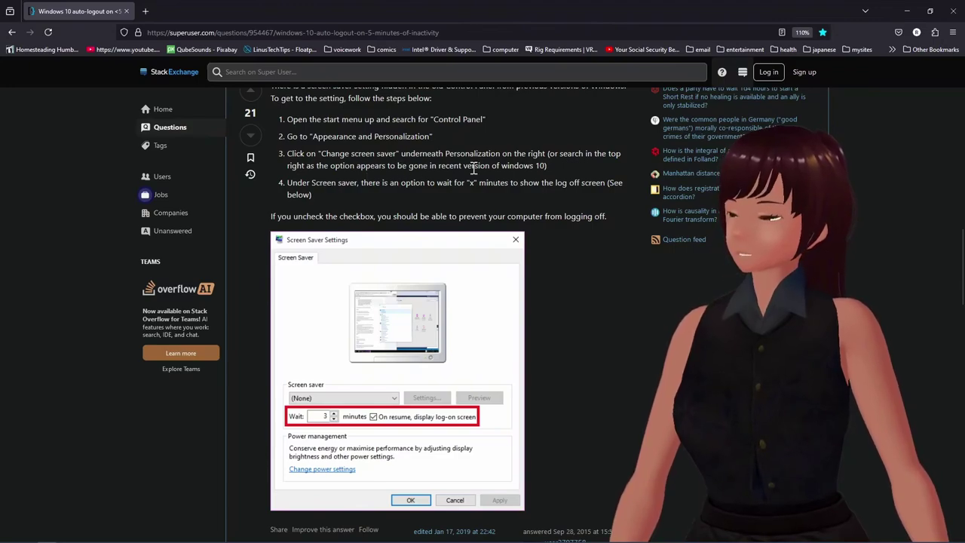
drag(463, 166, 547, 167)
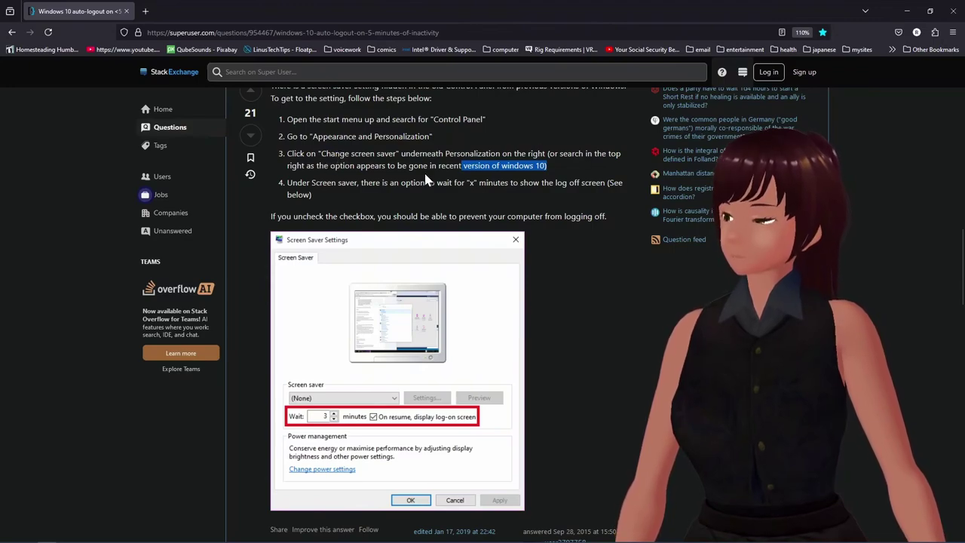
Step: Highlight 'screen saver' in the answer and search SCREEN SAVER from the Start menu
double_click(360, 154)
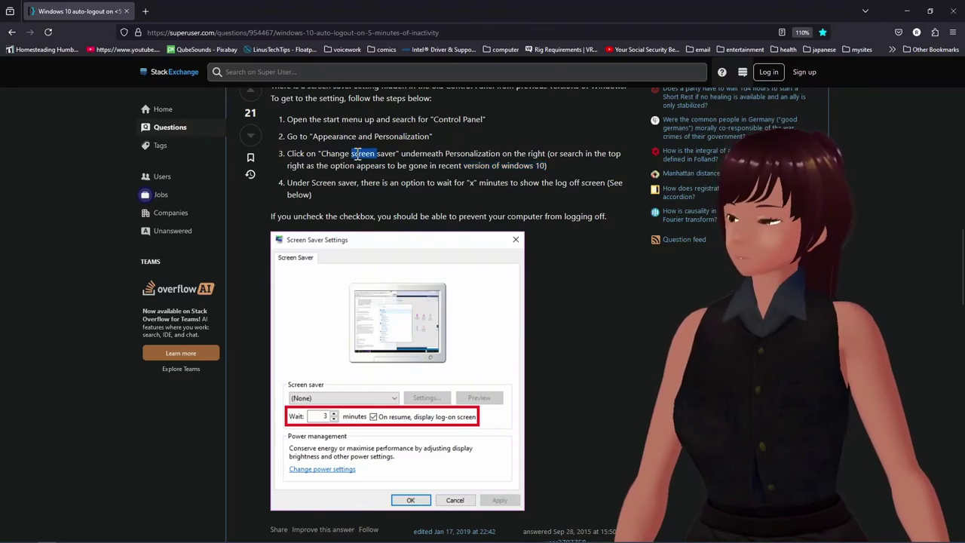
drag(360, 155, 387, 150)
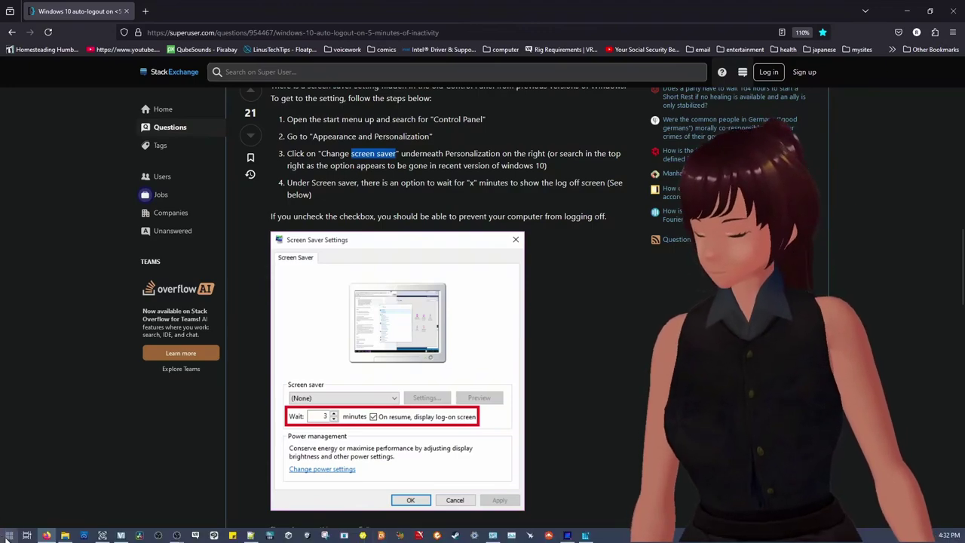
click(9, 535)
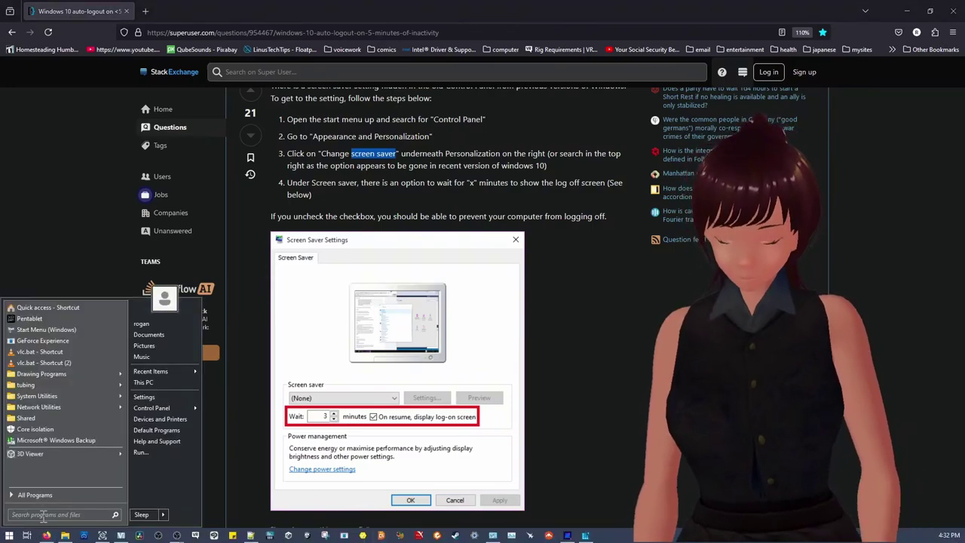
text(SCREE)
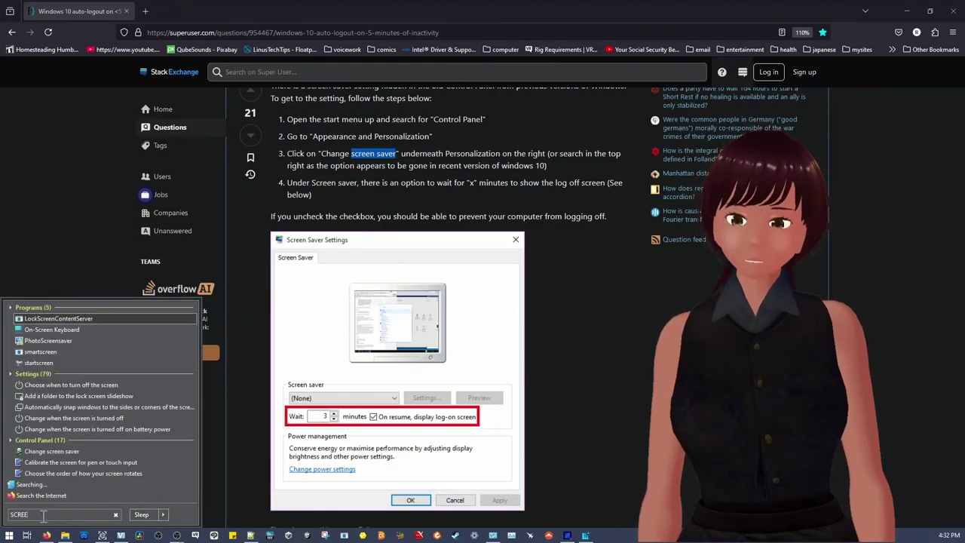
text(N SAVER)
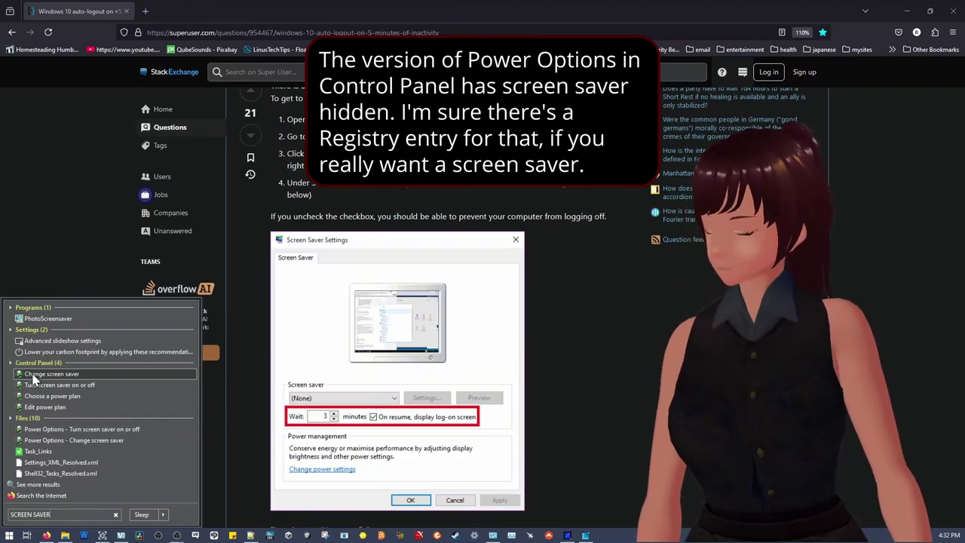
Step: Open Screen Saver Settings from the Change screen saver result
key(Escape)
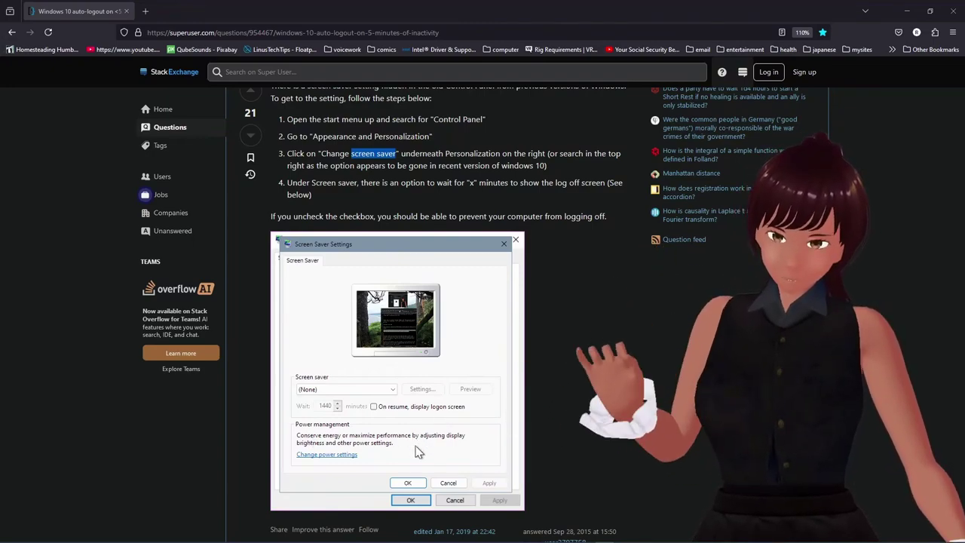
Step: Scroll to the Dynamic lock answer and highlight its Sign-in Options and Dynamic Lock instructions
scroll(625, 324, down, 3)
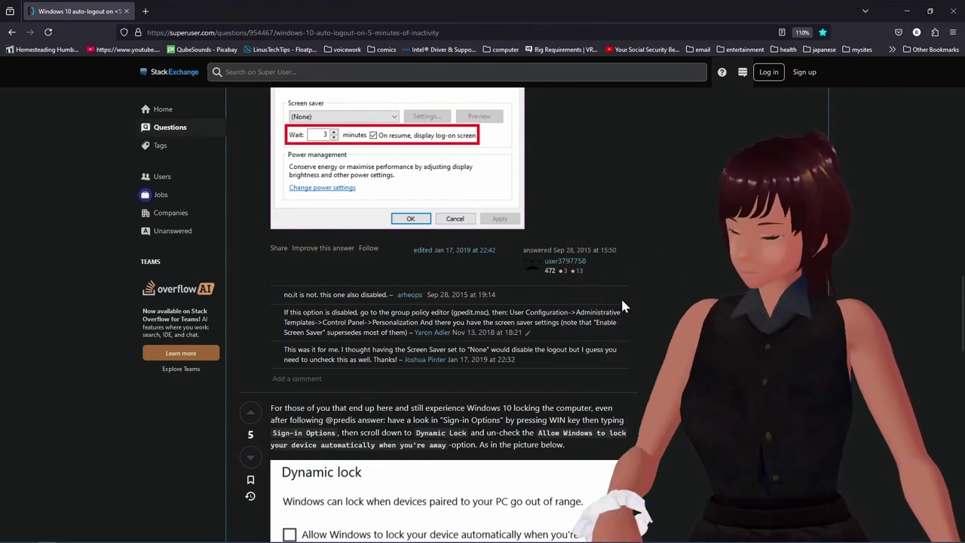
scroll(623, 305, down, 1)
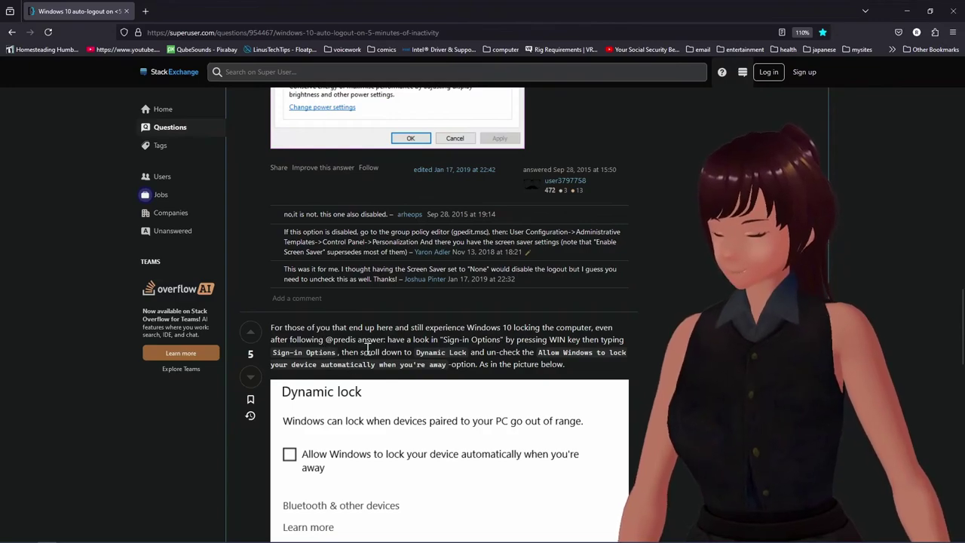
scroll(367, 349, down, 1)
scroll(369, 348, up, 3)
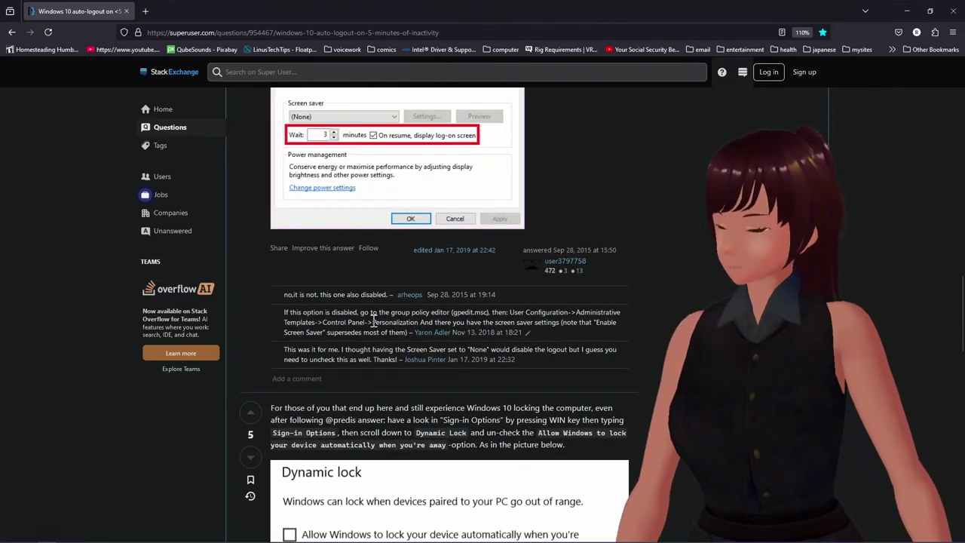
scroll(373, 320, down, 3)
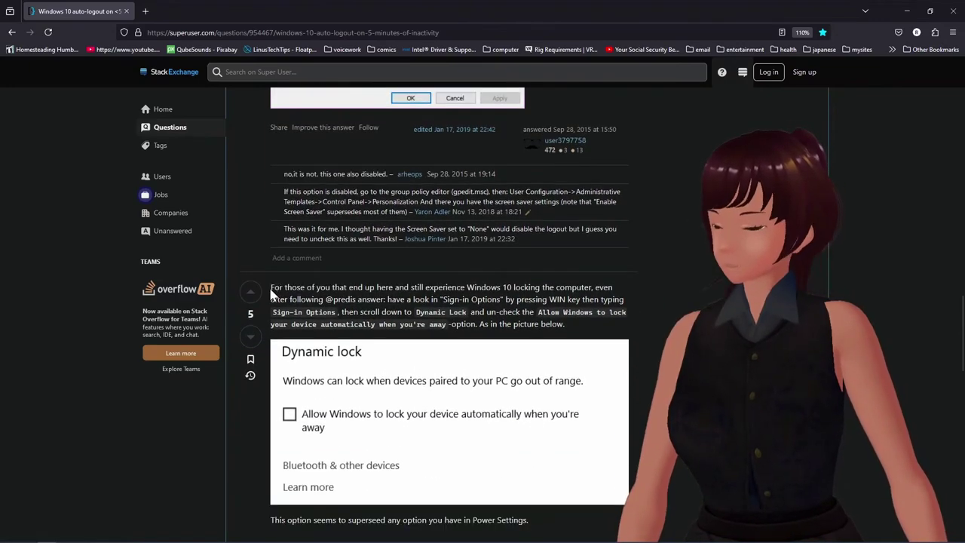
drag(271, 291, 617, 293)
click(306, 289)
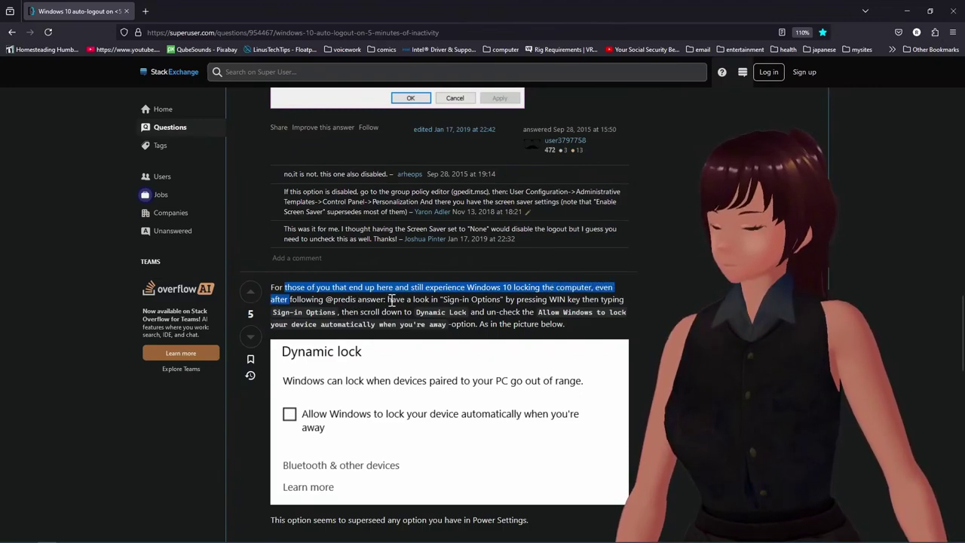
drag(406, 299, 335, 304)
drag(407, 312, 625, 327)
click(679, 331)
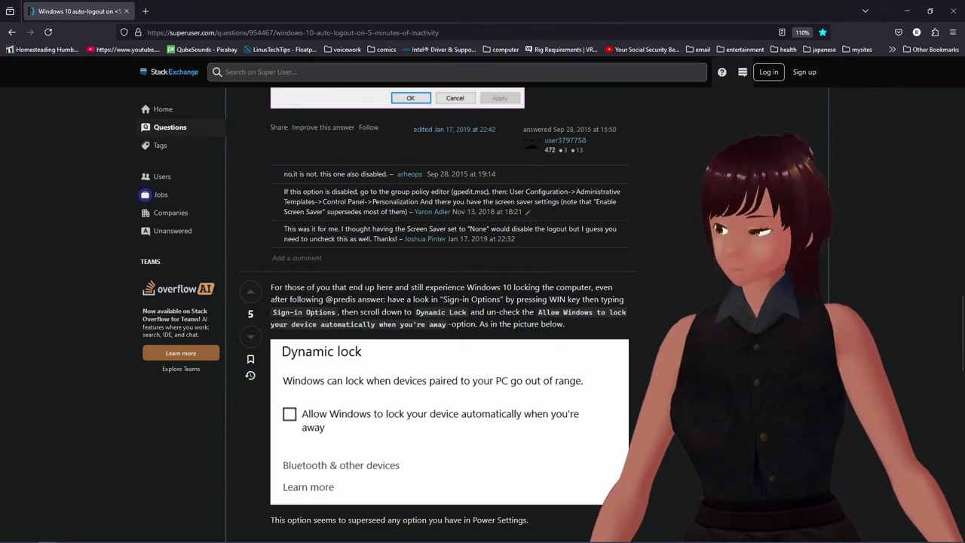
Step: Search the Start menu for SIGN-IN OPTIONS and open the Sign-in options result
click(8, 535)
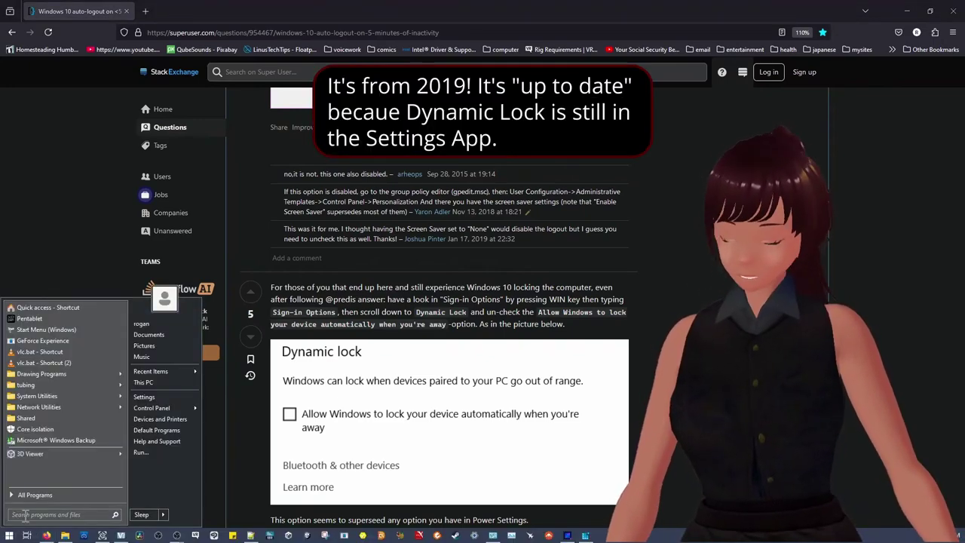
text(SIGN)
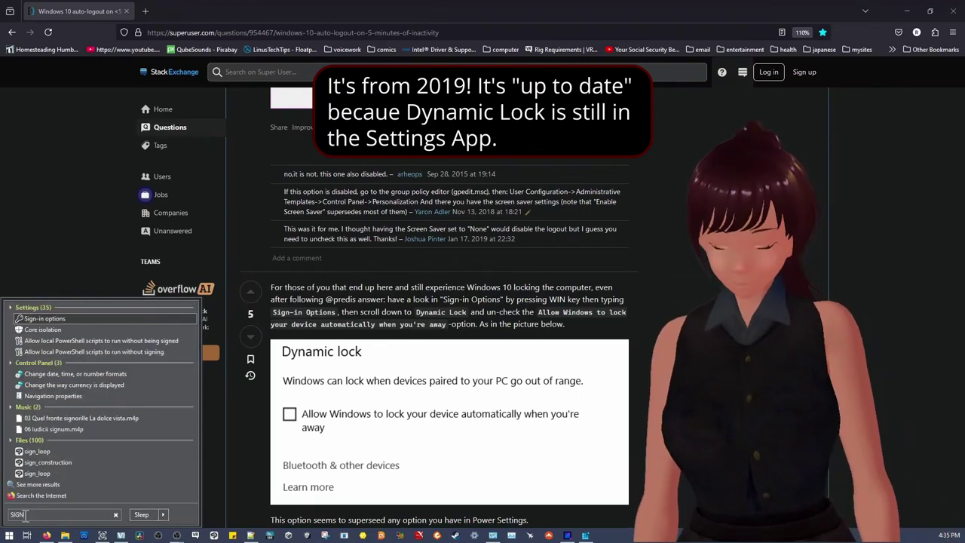
text(-IN OPTION)
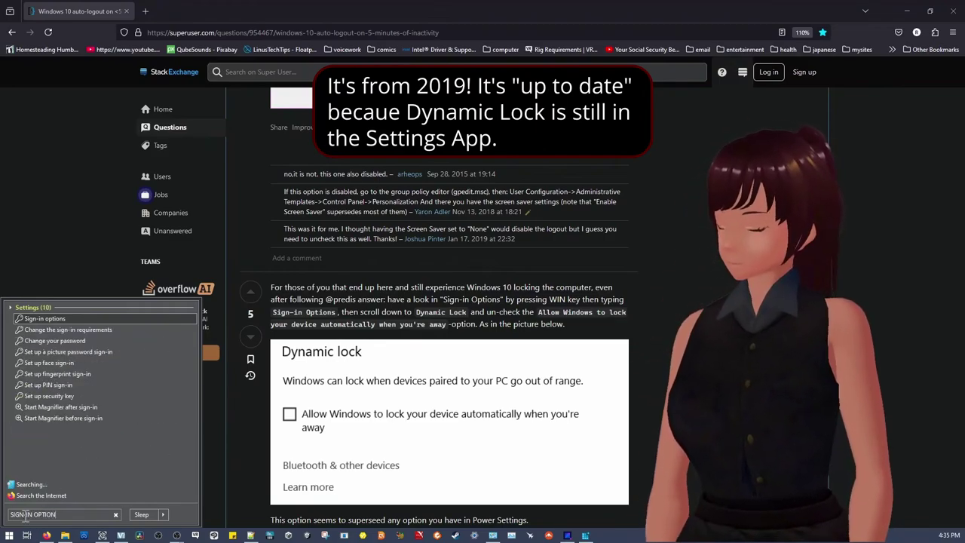
text(S)
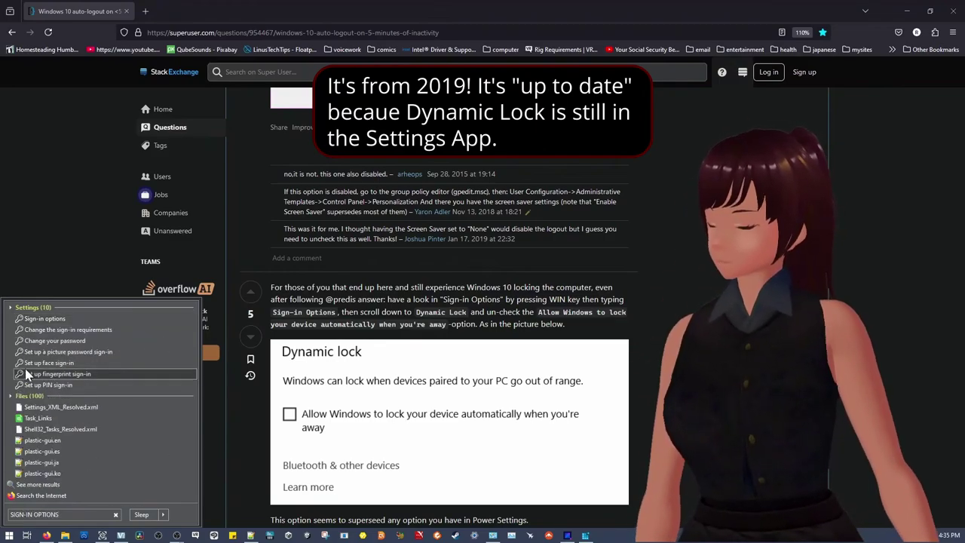
click(55, 320)
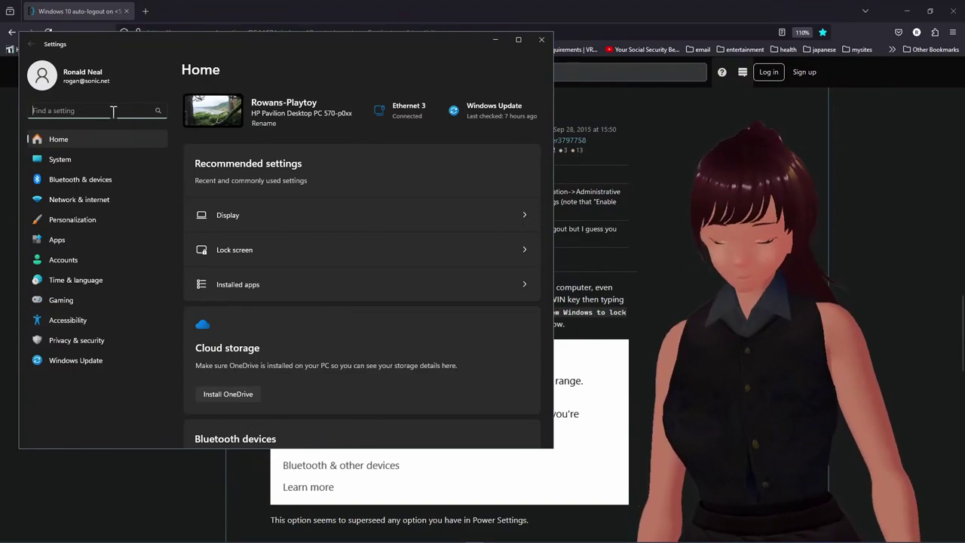
Step: Replace the 'SIGN-IN OPTI' settings search with DYNAMIC to bring up the Dynamic lock suggestions
text(SIGN-IN)
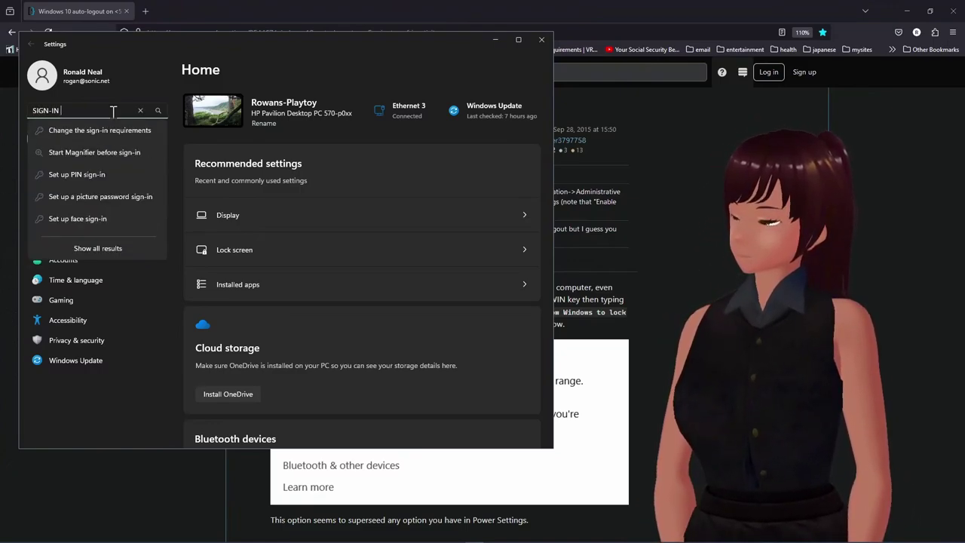
text( OPTIONS)
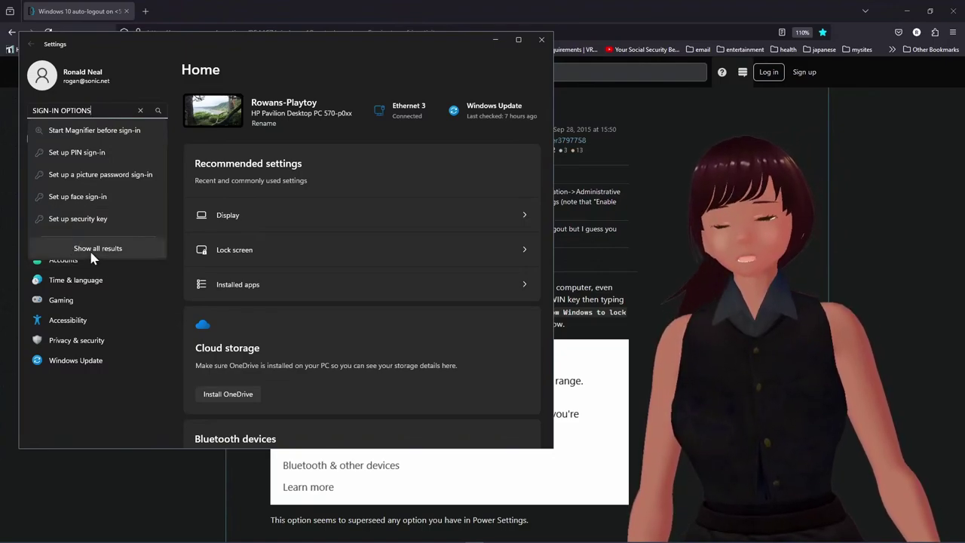
triple_click(113, 110)
text(DYNAMIC)
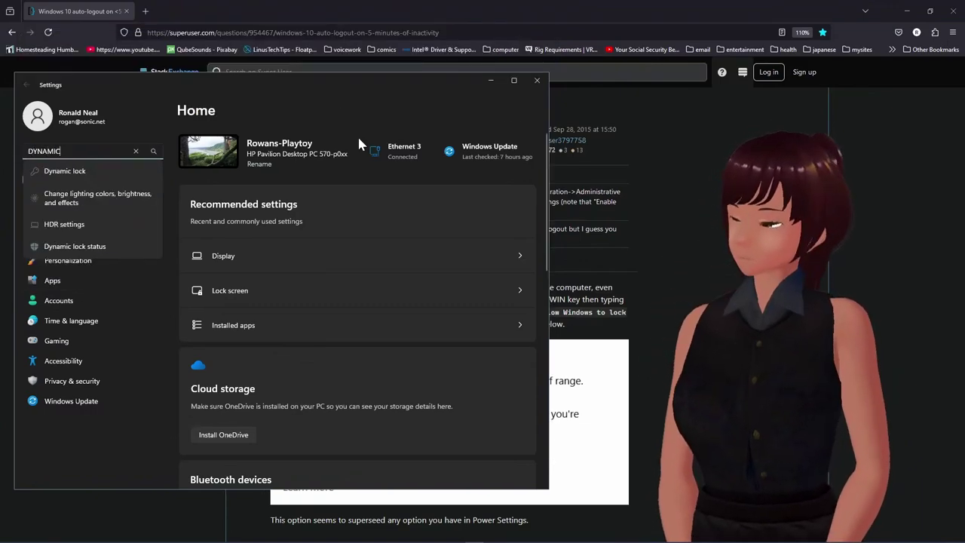
Step: Open the Dynamic lock suggestion to reach Accounts > Sign-in options
click(58, 173)
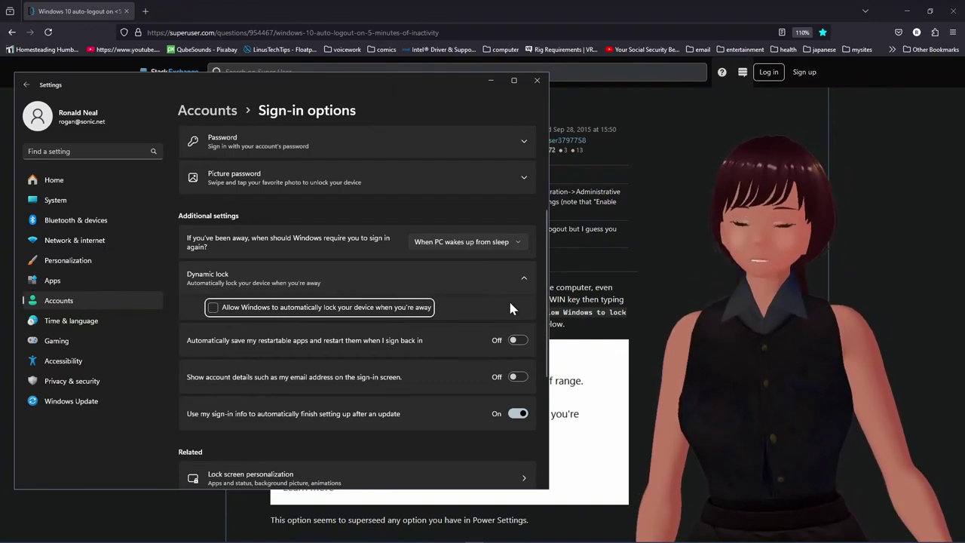
Step: Tick 'Allow Windows to automatically lock your device when you're away', then untick it again
click(315, 313)
click(315, 312)
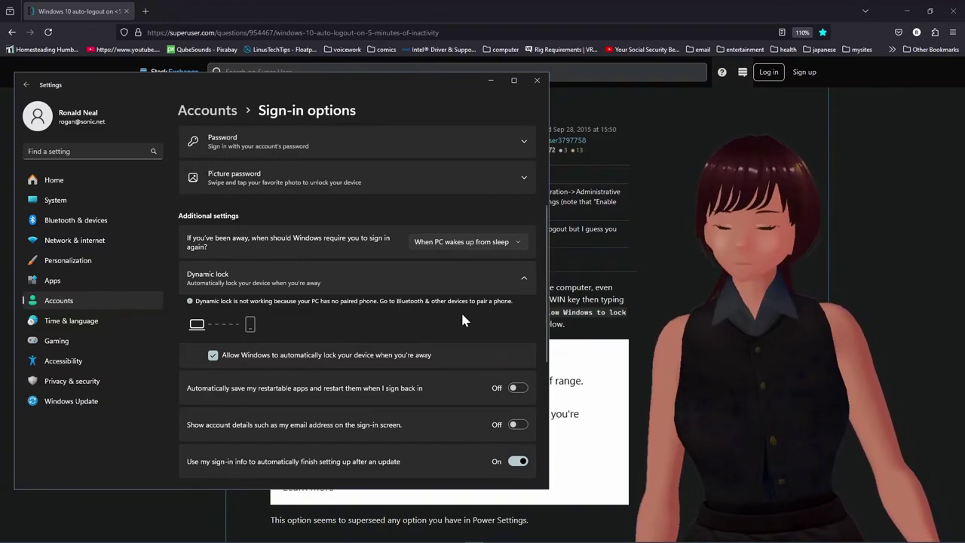
click(213, 355)
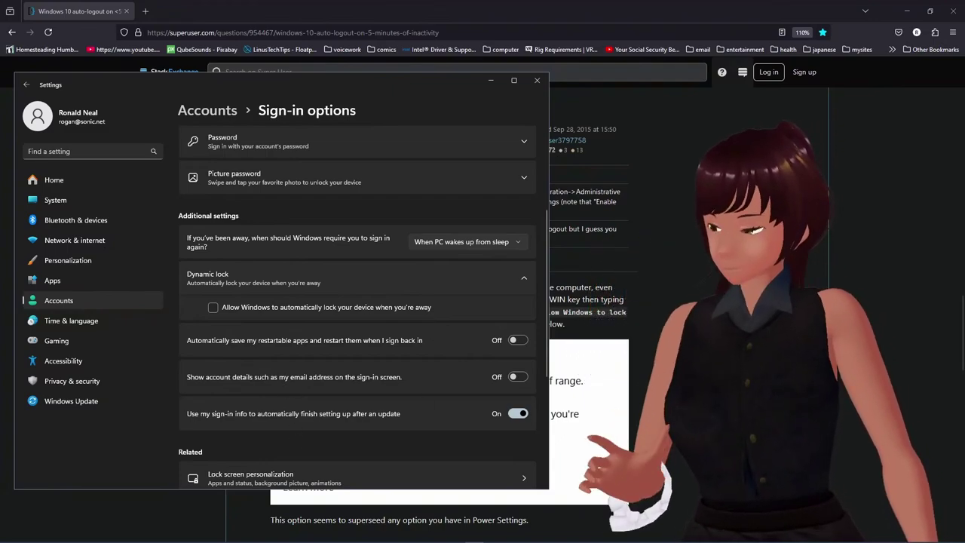
Step: Close Settings and scroll Super User to the answer recommending a longer sleep timeout
click(537, 80)
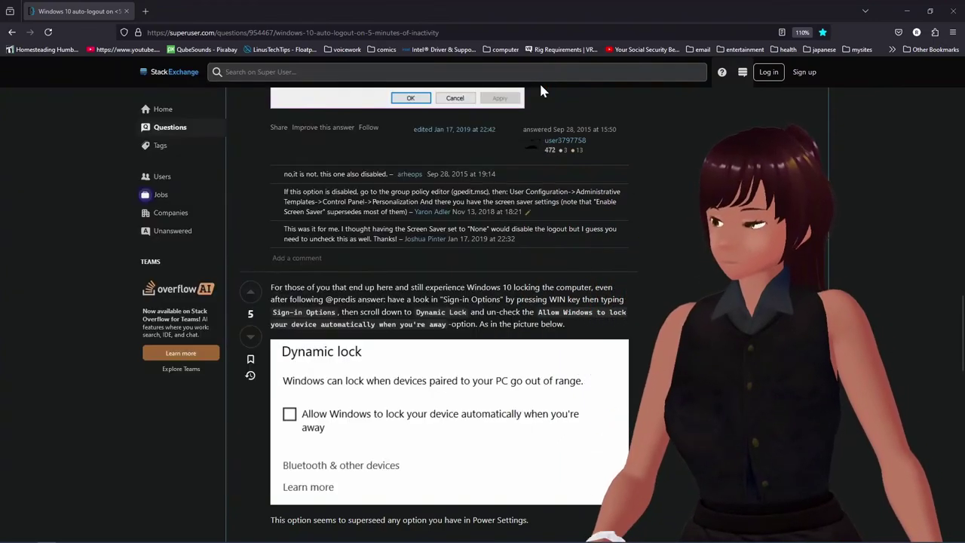
scroll(449, 309, down, 4)
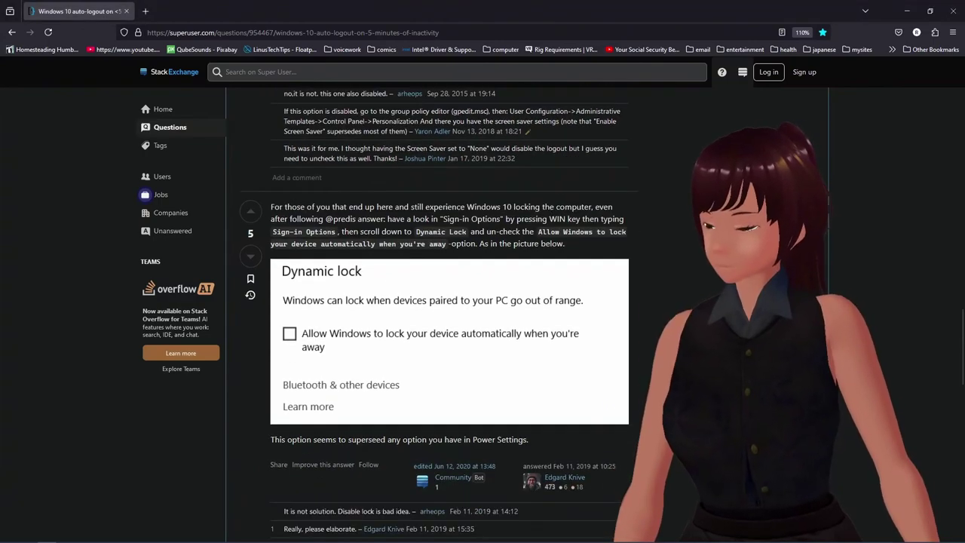
scroll(449, 309, down, 6)
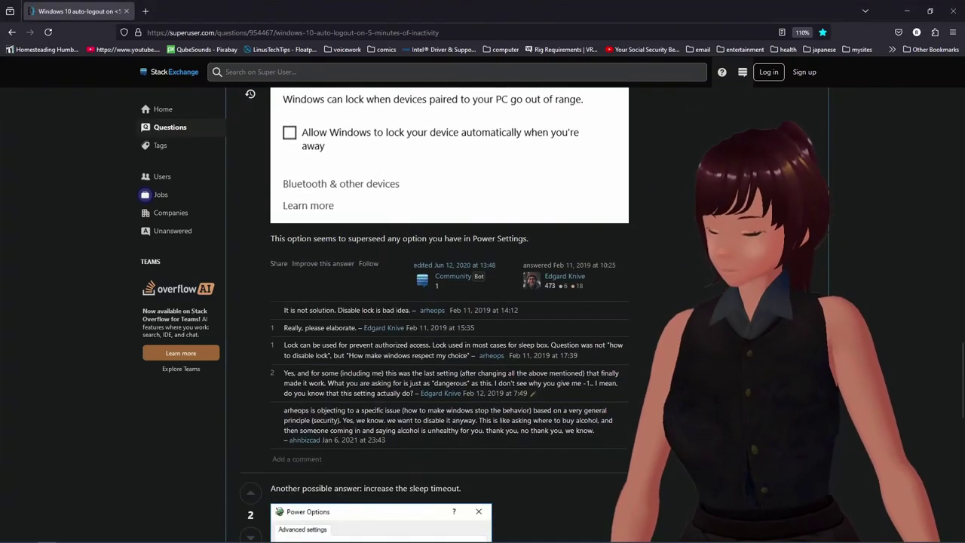
scroll(377, 362, down, 1)
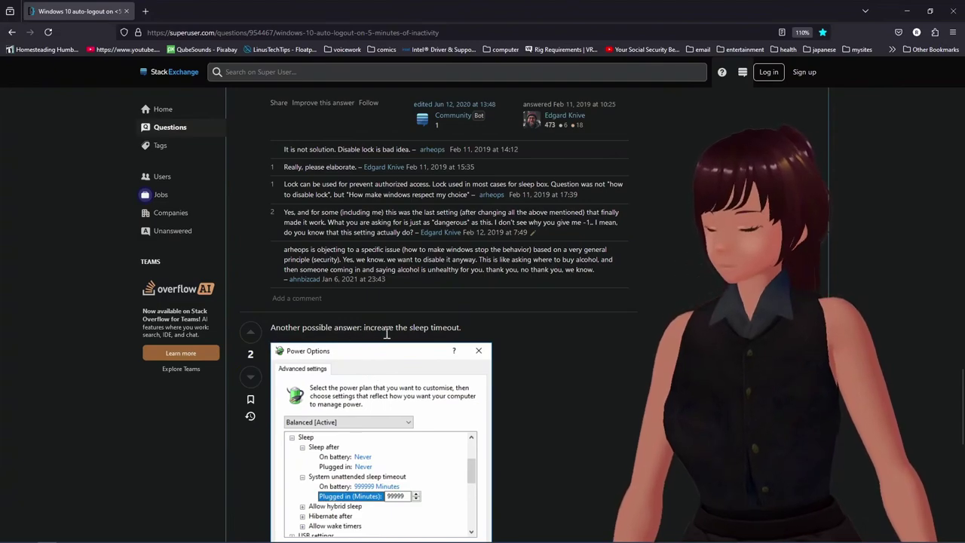
drag(364, 330, 461, 328)
scroll(618, 382, down, 1)
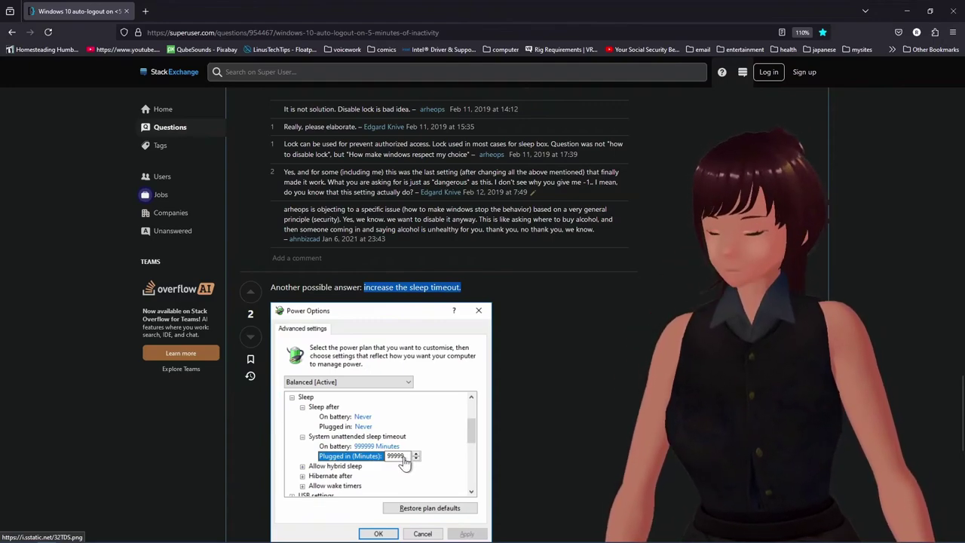
click(339, 341)
Step: Scroll past the sleep-timeout answer's Control Panel path and comments to the page footer
scroll(339, 341, down, 5)
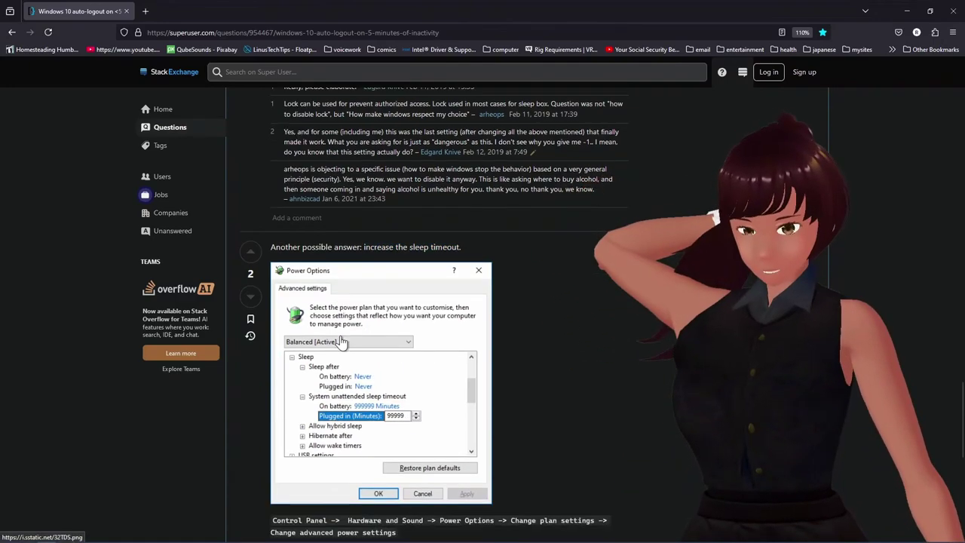
scroll(341, 341, down, 3)
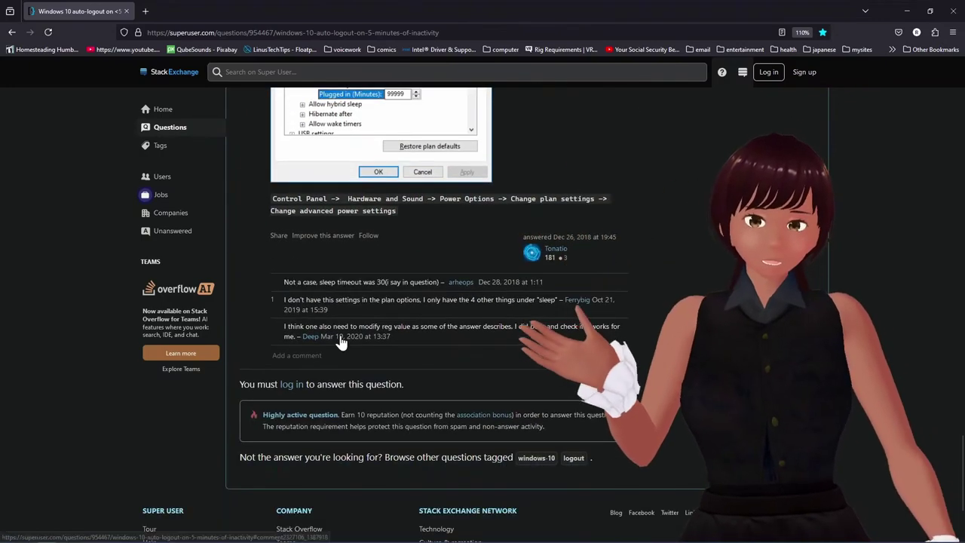